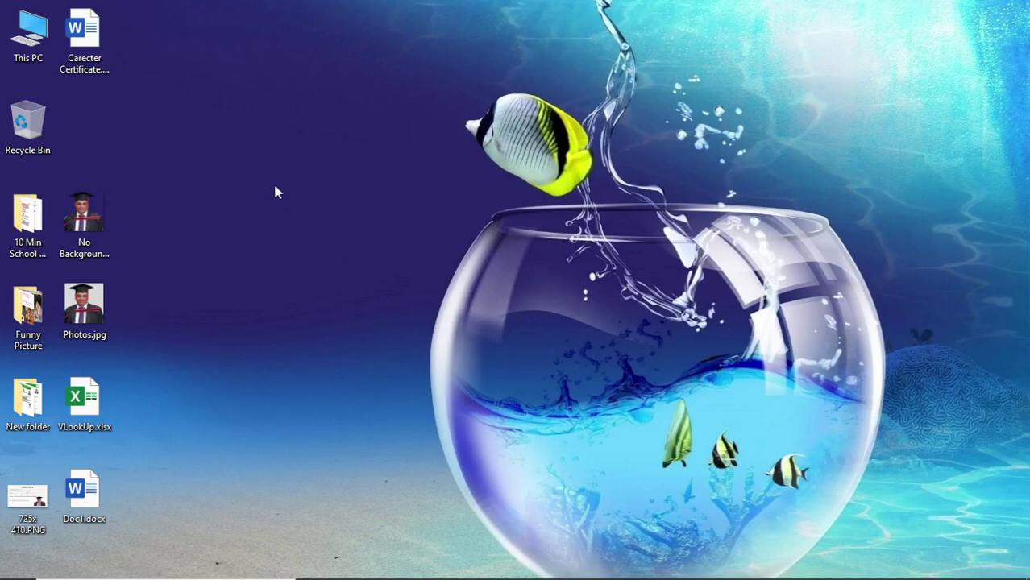
Open the Carecter Certificate.docx file from the desktop in Word
double_click(88, 39)
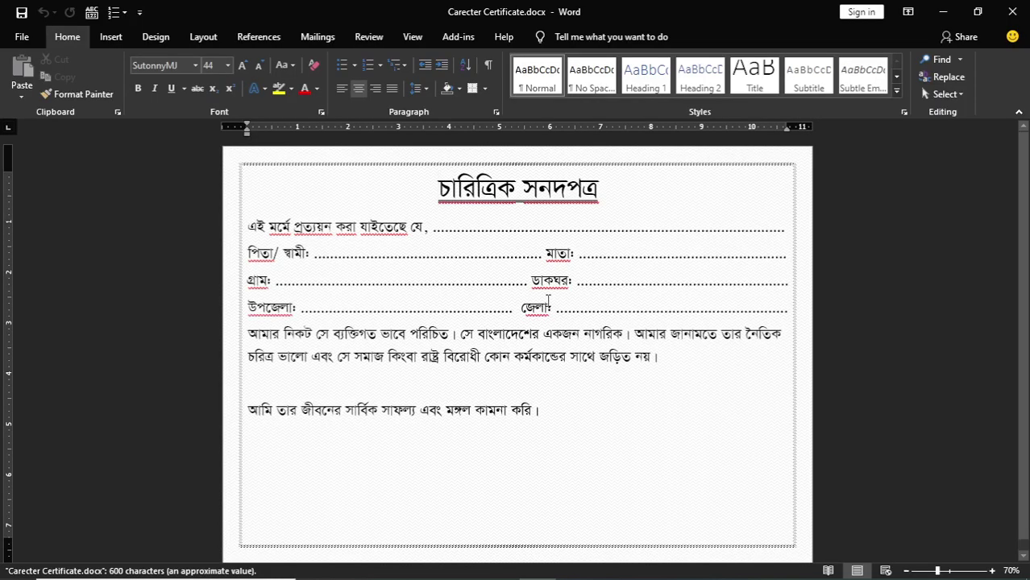
Clear the old certificate text and type the title চারিত্রিক সনদপত্র
key("ctrl+a")
key("Delete")
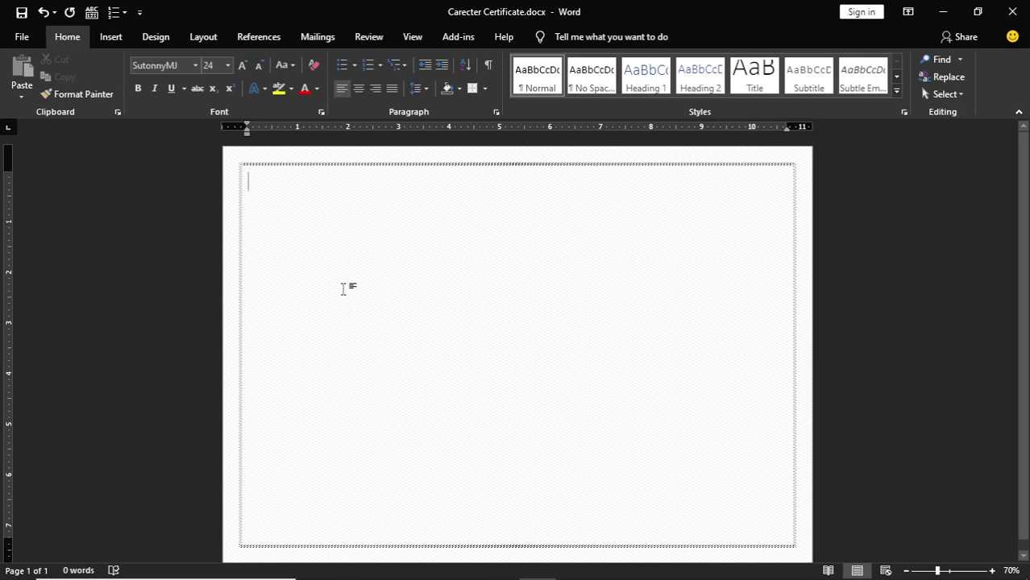
type("k")
key("BackSpace")
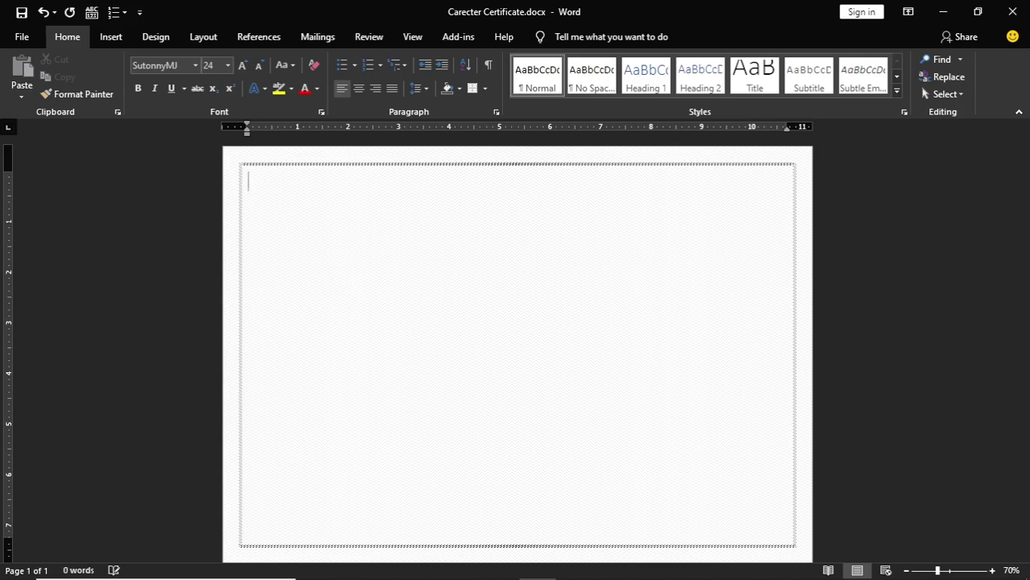
type("চা")
type("রিত্রি")
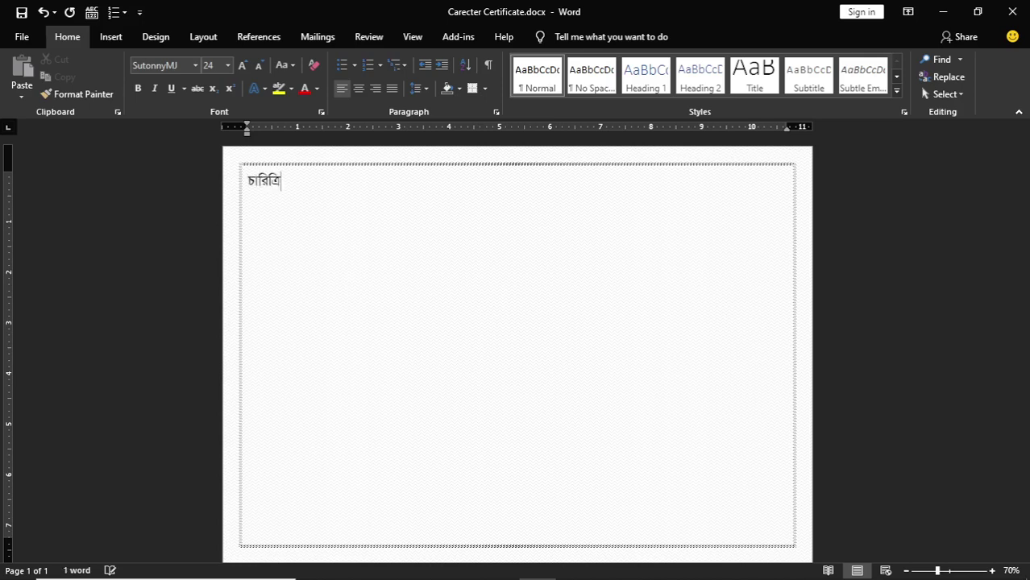
type("ক")
type(" সনদ")
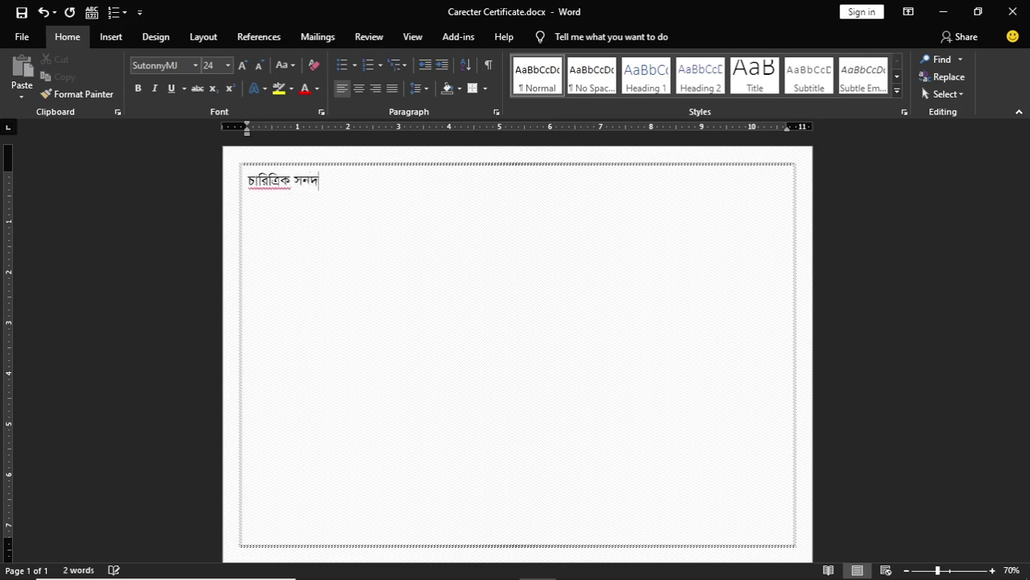
type("পত্র")
key("Return")
Type the opening line 'এই মর্মে প্রত্যয়ন করা যাইতেছে যে,' followed by a dotted blank
type("এ")
type("ই ")
type("মর্মে")
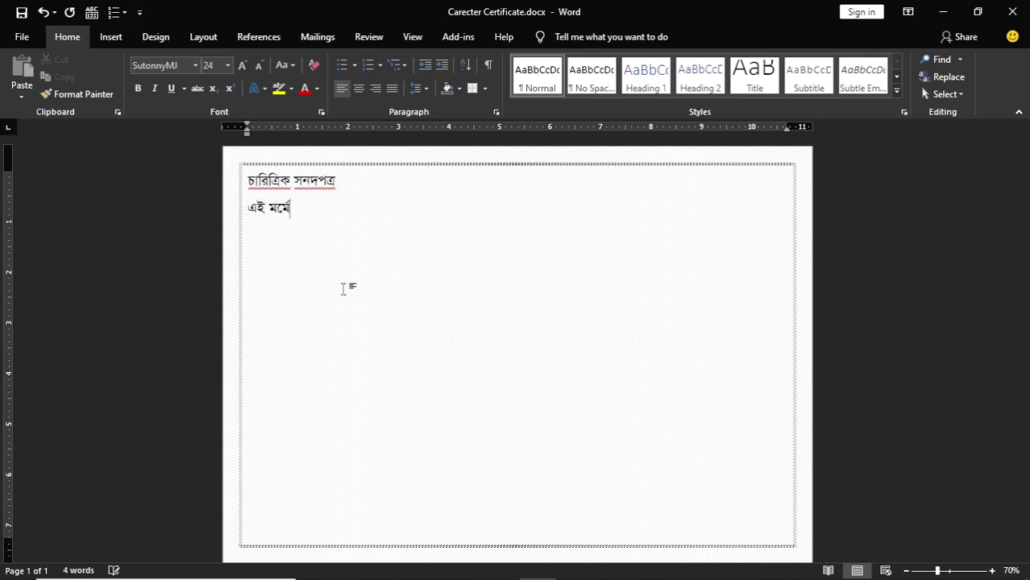
type(" প্রত")
type("্যয়")
type("ন করা যায়")
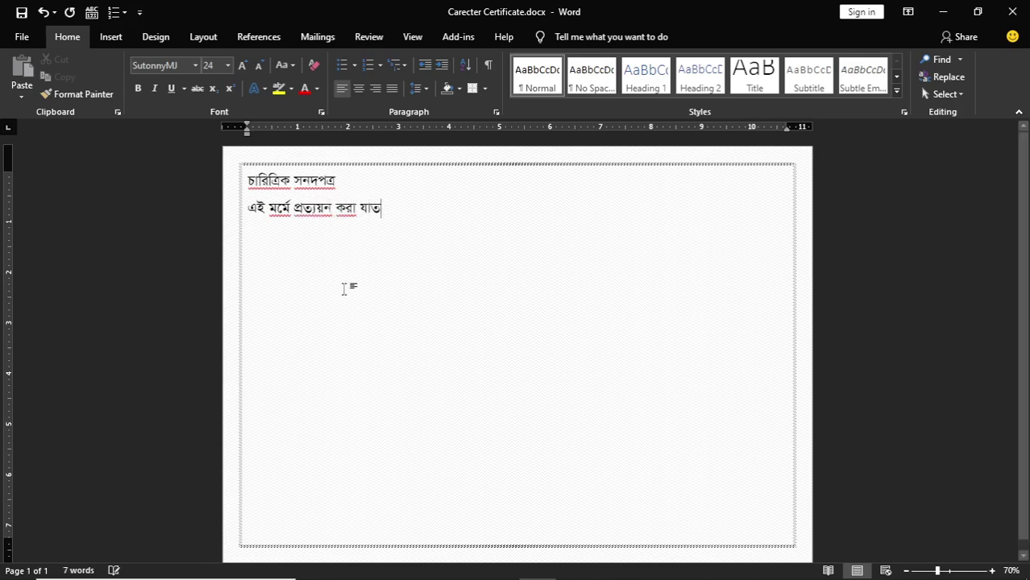
key("BackSpace")
type("ইতে")
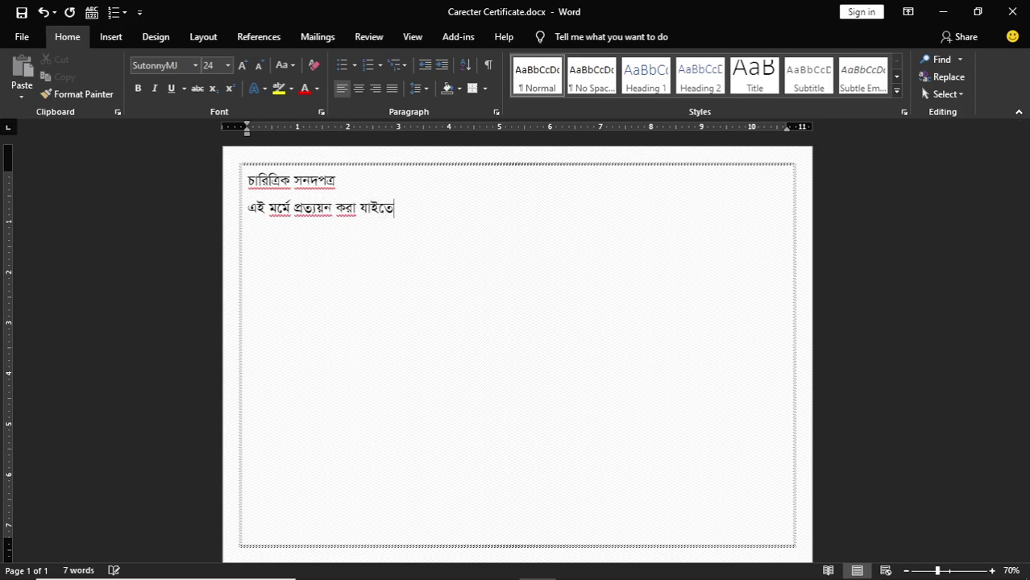
type("ছে েয, ")
type("...............")
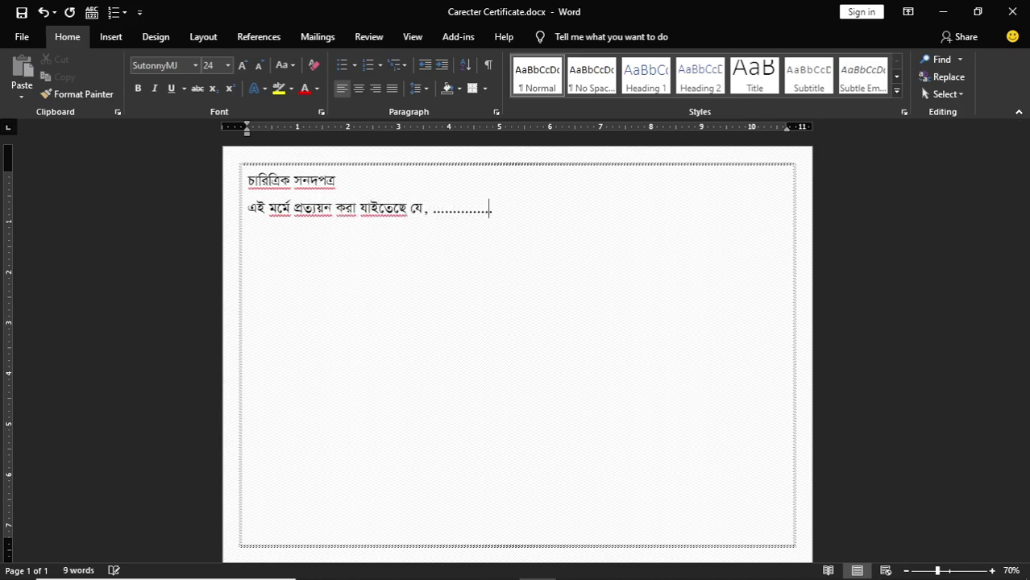
type(".................................................................")
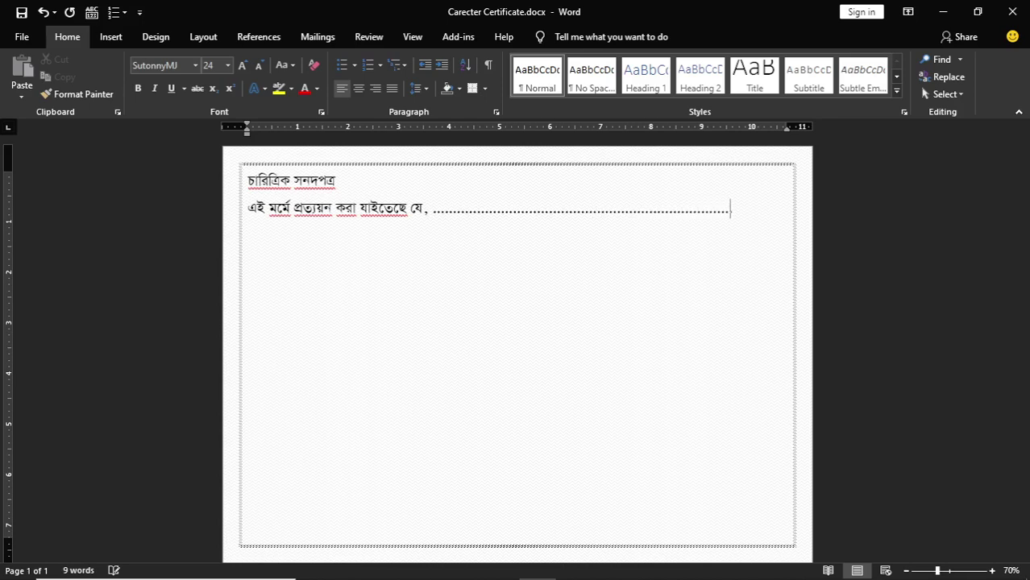
type(".........")
key("Return")
Add dotted blanks for পিতা/ স্বামীঃ and মাতাঃ, then গ্রামঃ and ডাকঘরঃ on the next line
type("পিতা")
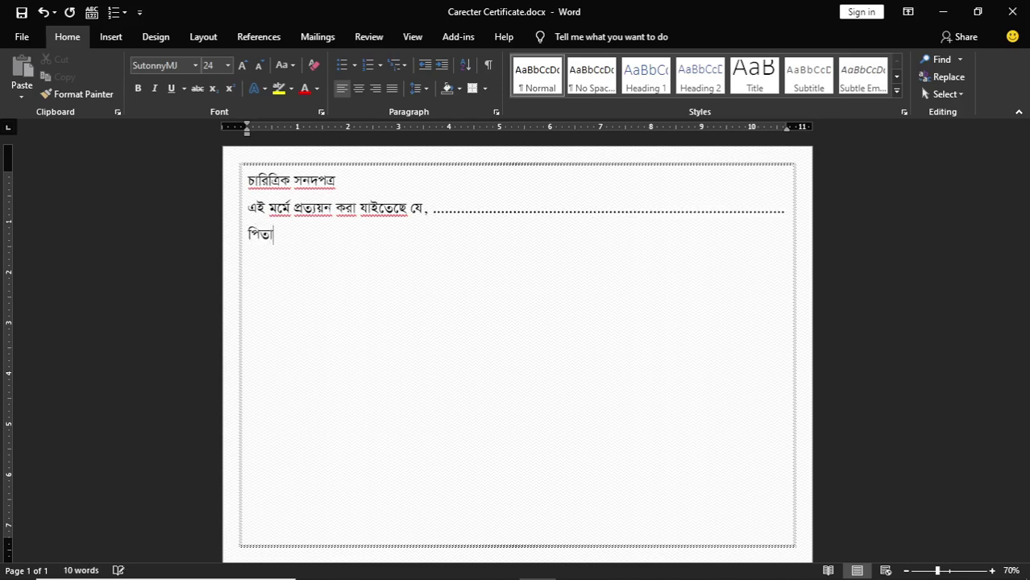
type("/ স")
type("্বামী")
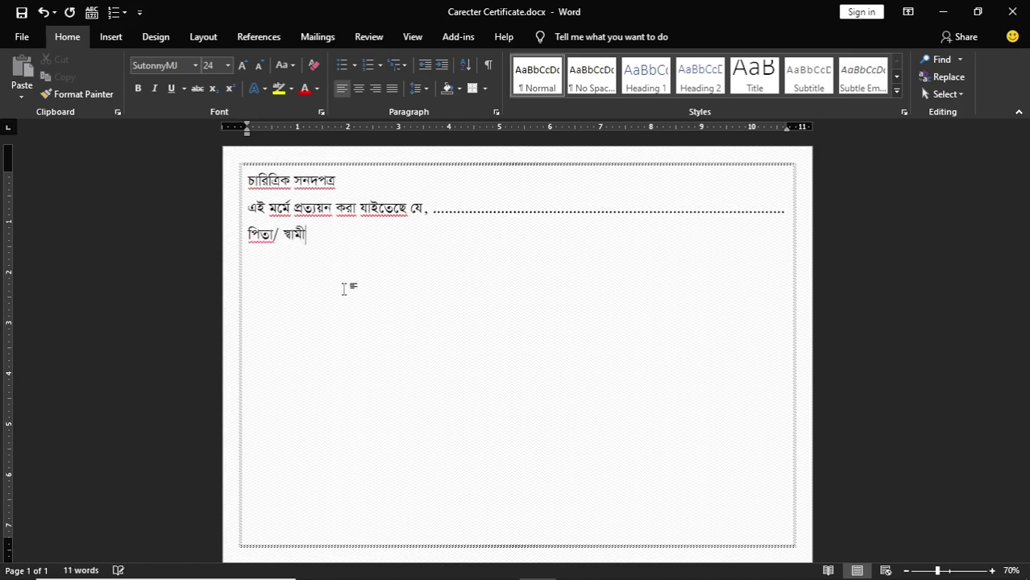
type("ঃ ........")
type("............................................")
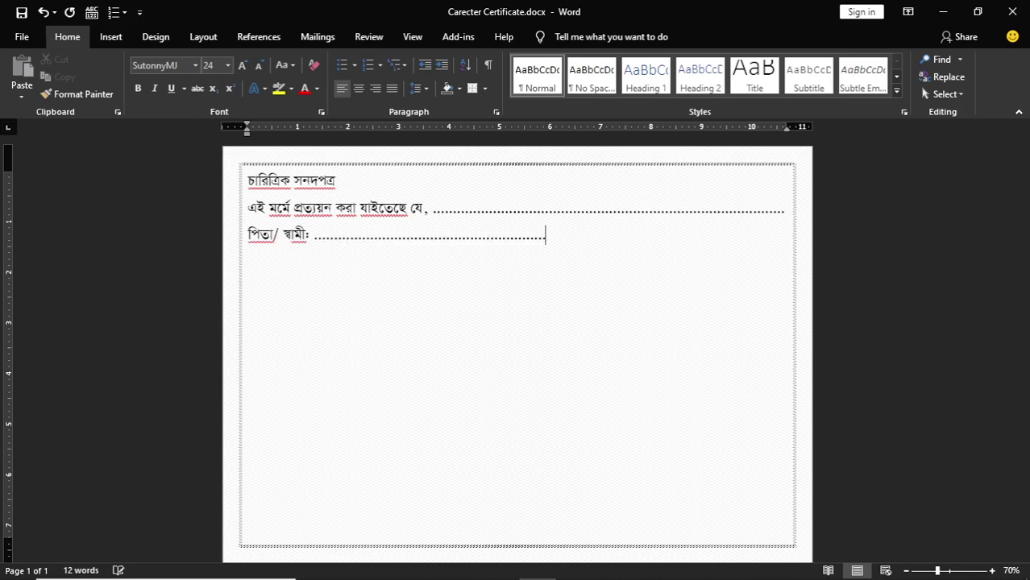
key("BackSpace")
key("BackSpace")
key("BackSpace")
type("মাতা")
type("ঃ.....")
type("..........................................")
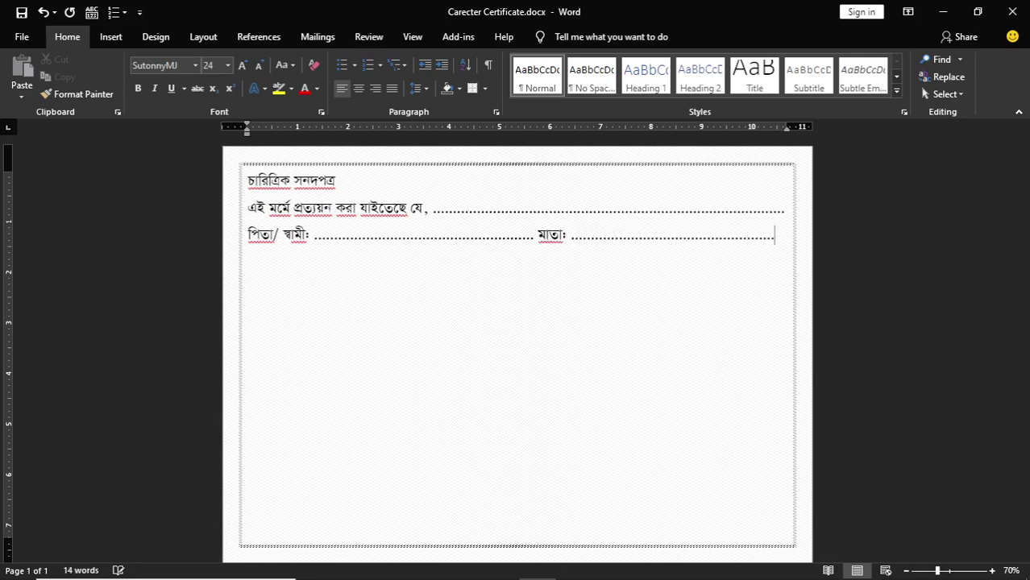
type("....")
type("গ্রাম")
type("ঃ ")
type("...")
type("....................................................")
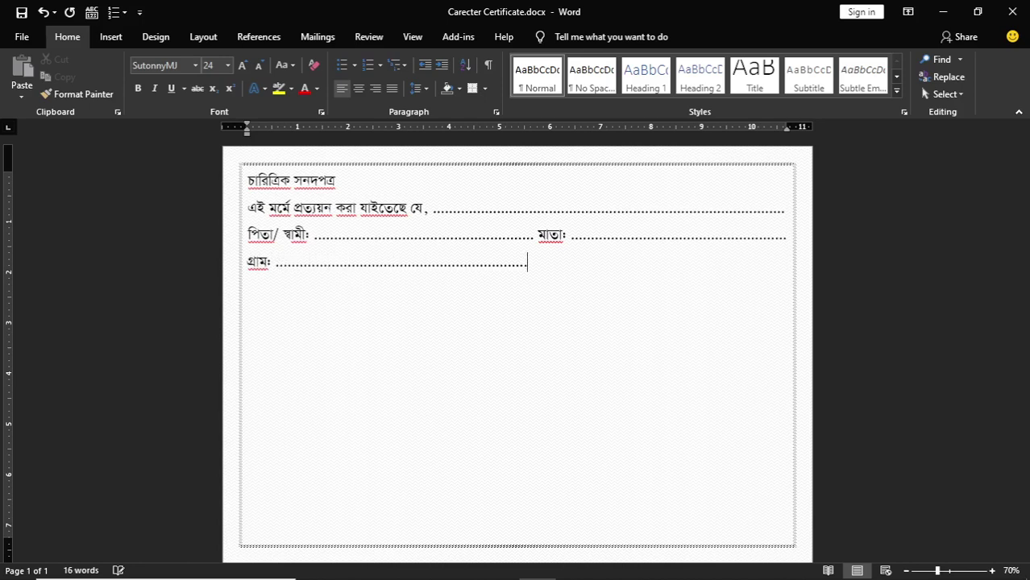
type(".")
type(" ডাক")
type("ঘরঃ ")
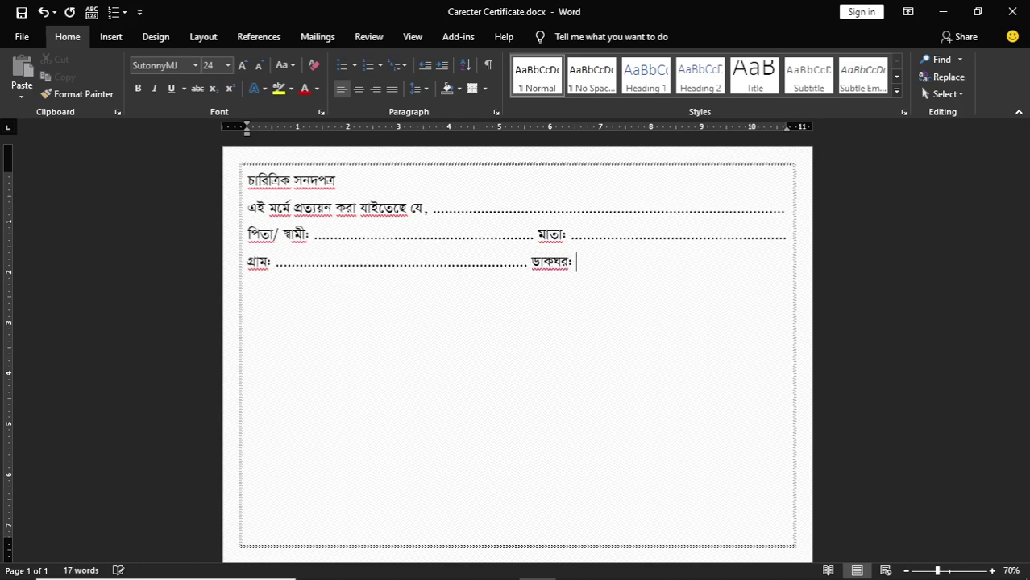
type("..................................................")
type("............................................")
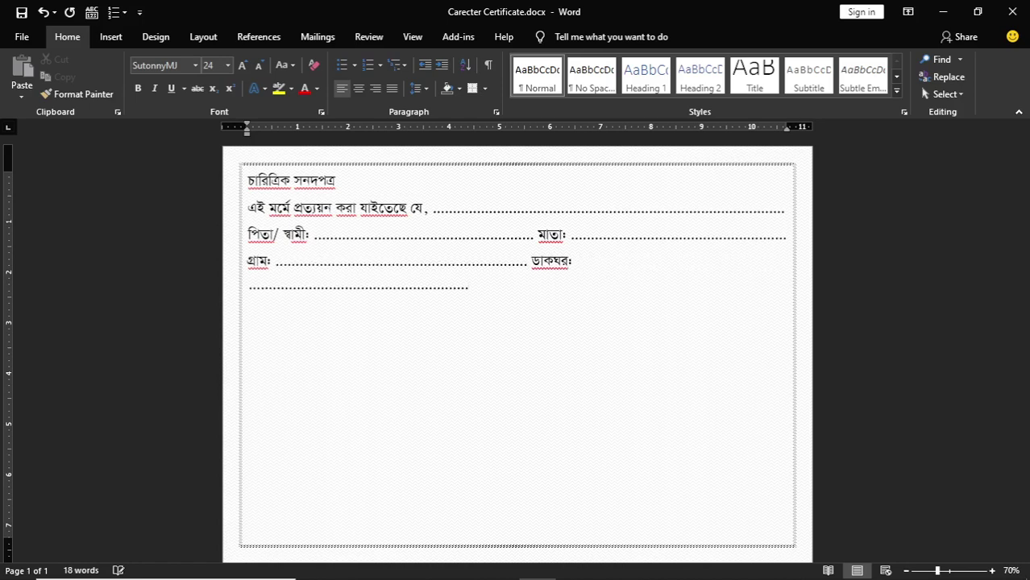
key("BackSpace")
key("BackSpace")
key("BackSpace")
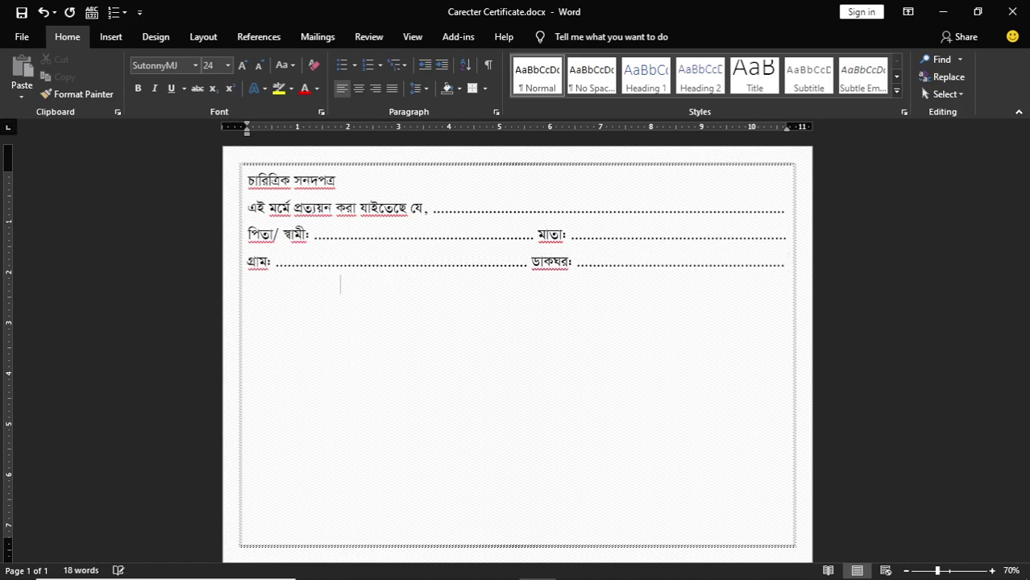
key("Return")
Type the উপজেলাঃ and জেলাঃ labels, each followed by a dotted blank
type("ই")
key("BackSpace")
type("উপ")
type("জেলাঃ ")
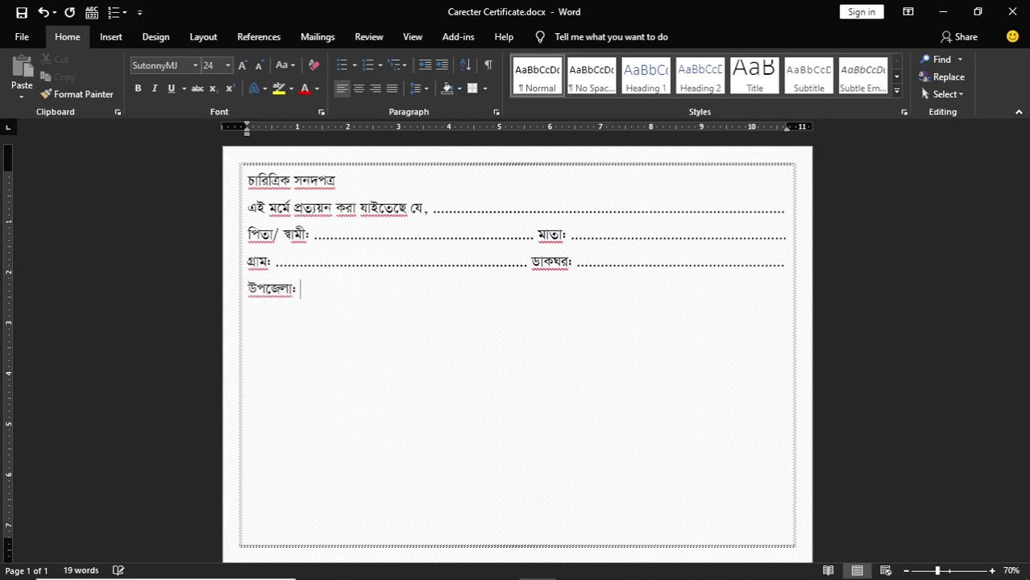
type("....................................")
type("..............০")
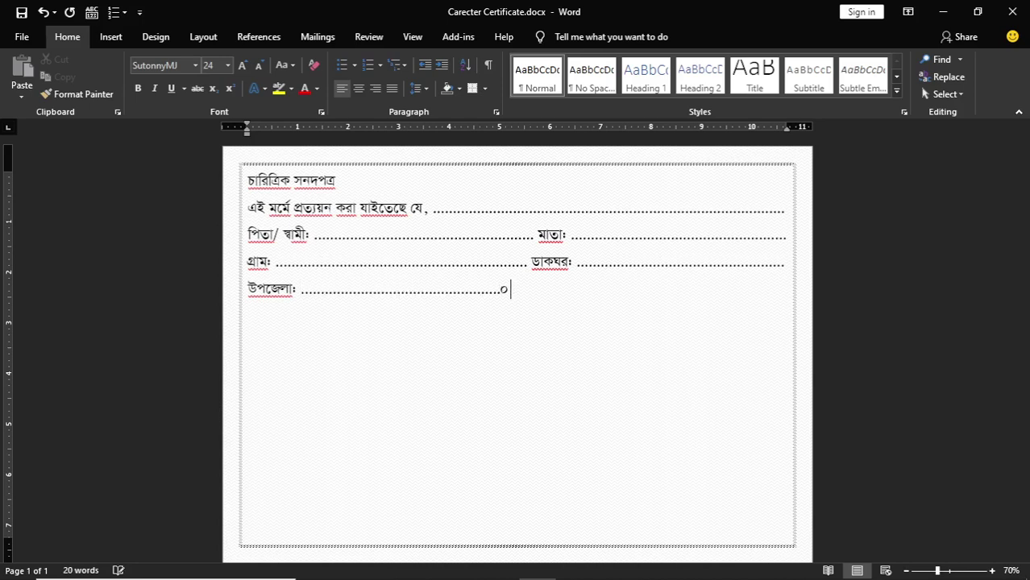
key("BackSpace")
type("......")
type(" জেলাঃ ")
type("............................")
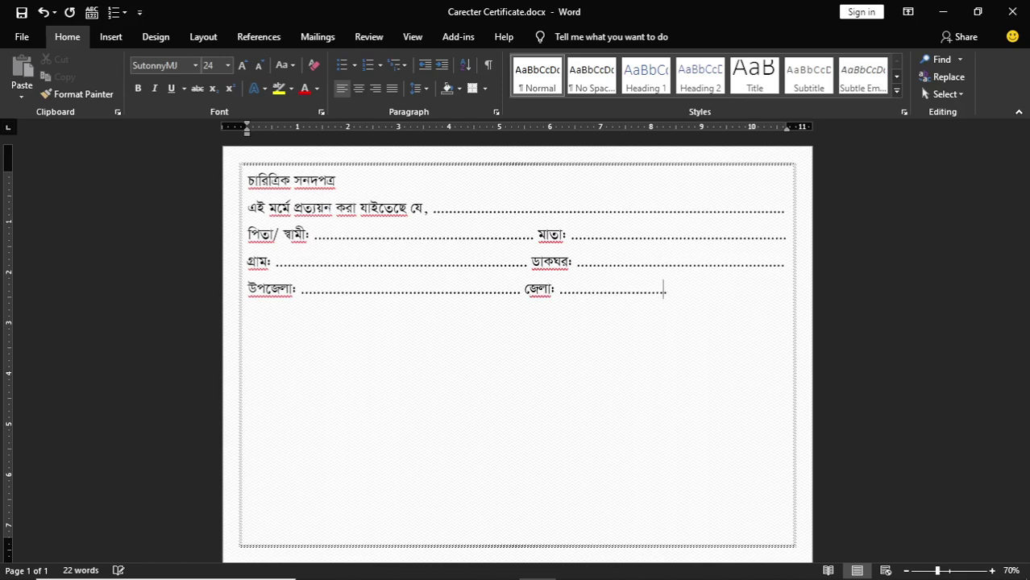
type("...............................")
key("Return")
Type in Bijoy that the person is personally known, a Bangladeshi citizen of good moral character
type("Avgvi w")
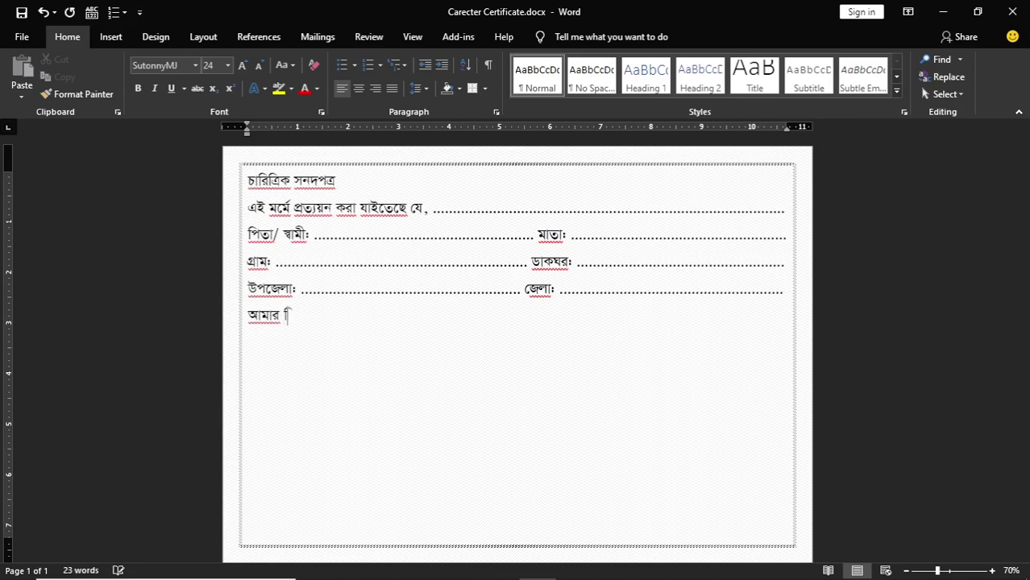
type("bKU cm ")
type("e¨w³MZ ")
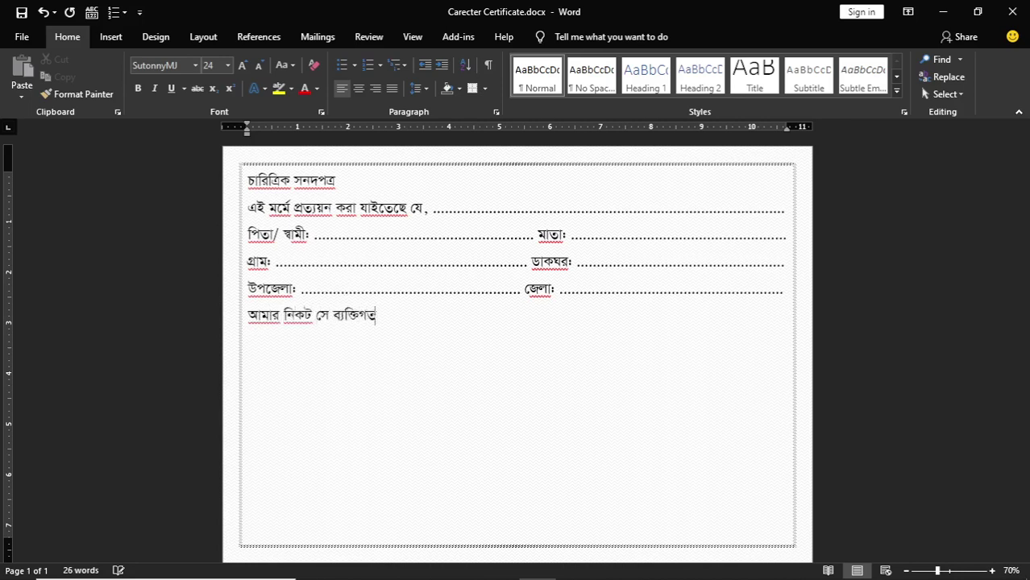
type("fv‡e ")
type("cwi")
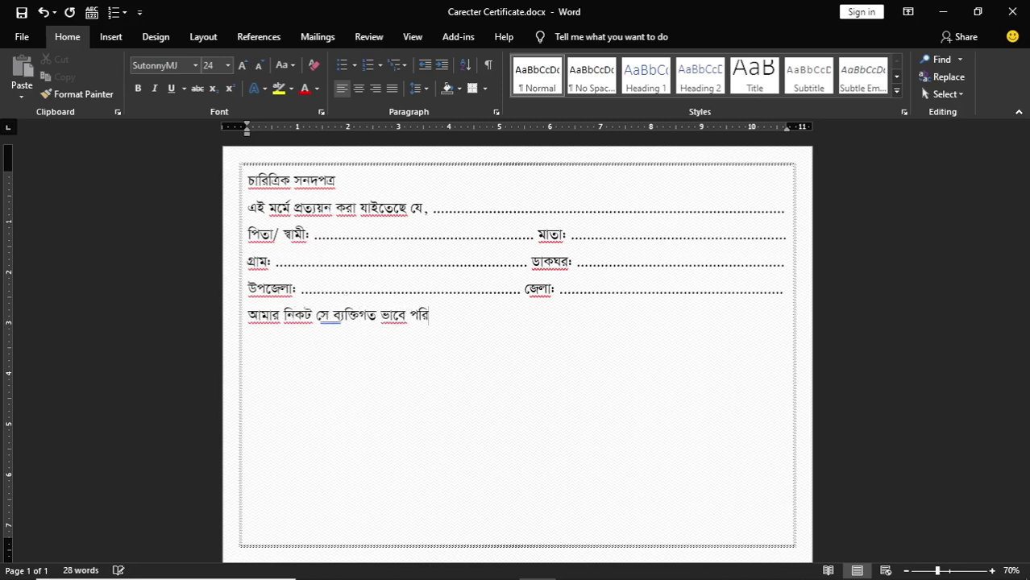
type("wPZ |")
type(" ‡m ev")
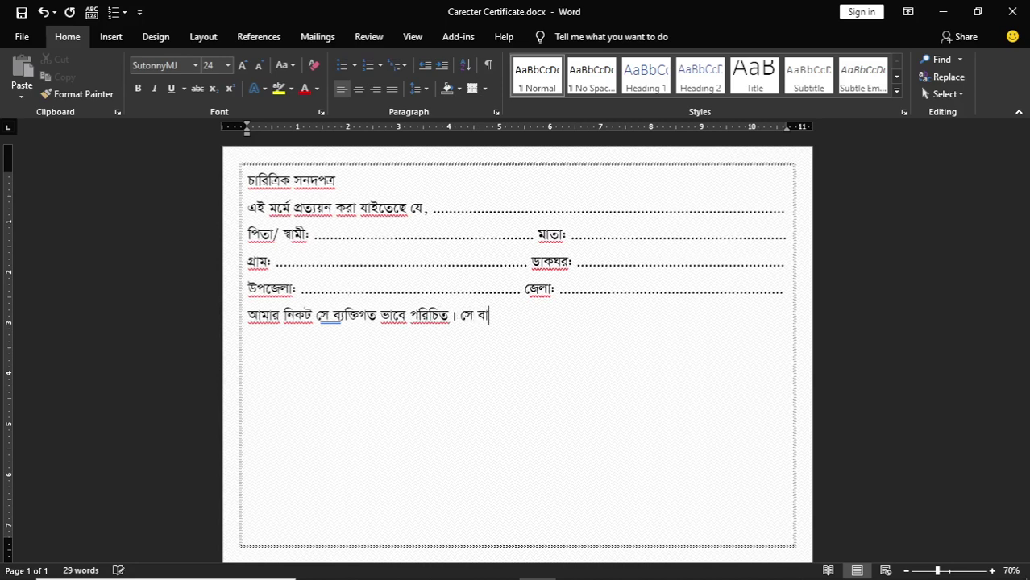
type("sjv")
type("‡`‡ki")
type(" GKRPb")
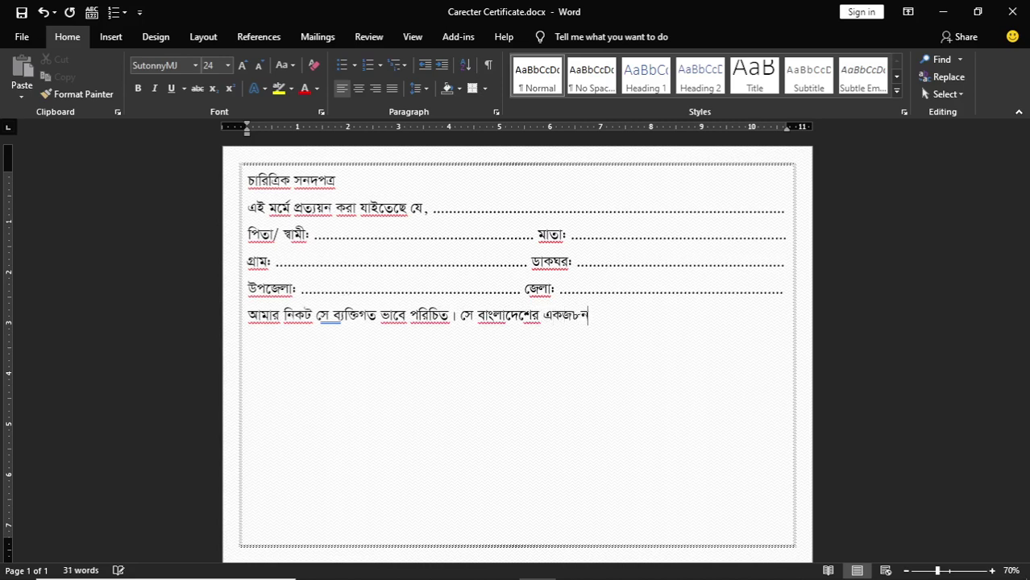
key("BackSpace")
key("BackSpace")
type("b bv")
type("MwiK|")
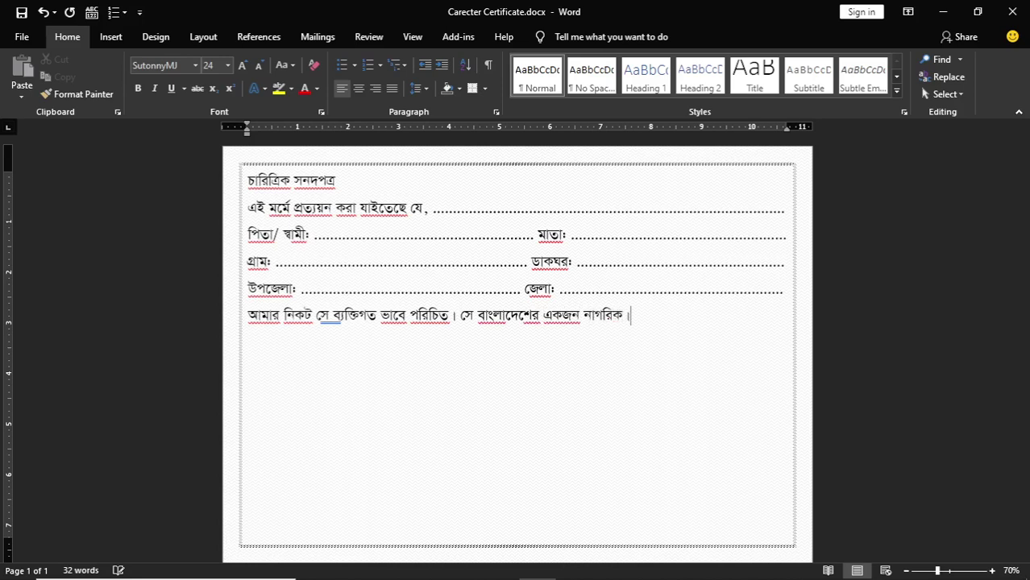
type(" Avgvi Rv")
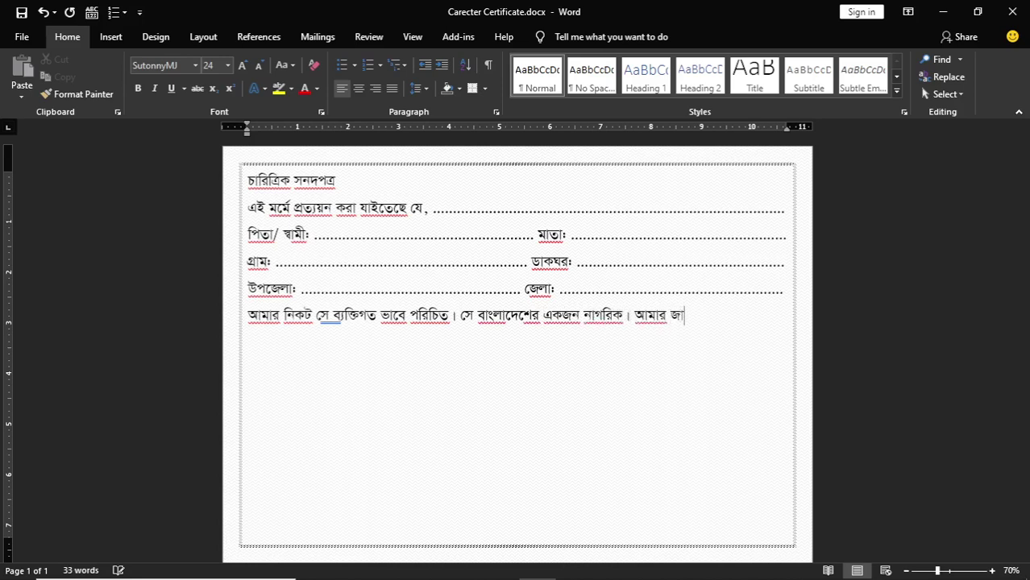
type("bvgcZ ")
type("Zvi")
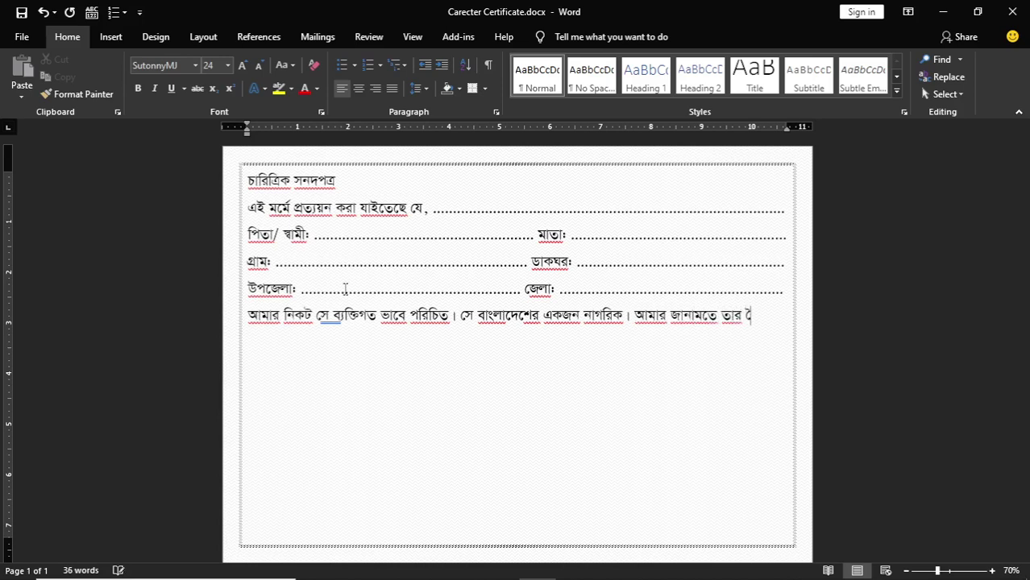
type(" ‰bwZK")
type("PwiÎ ")
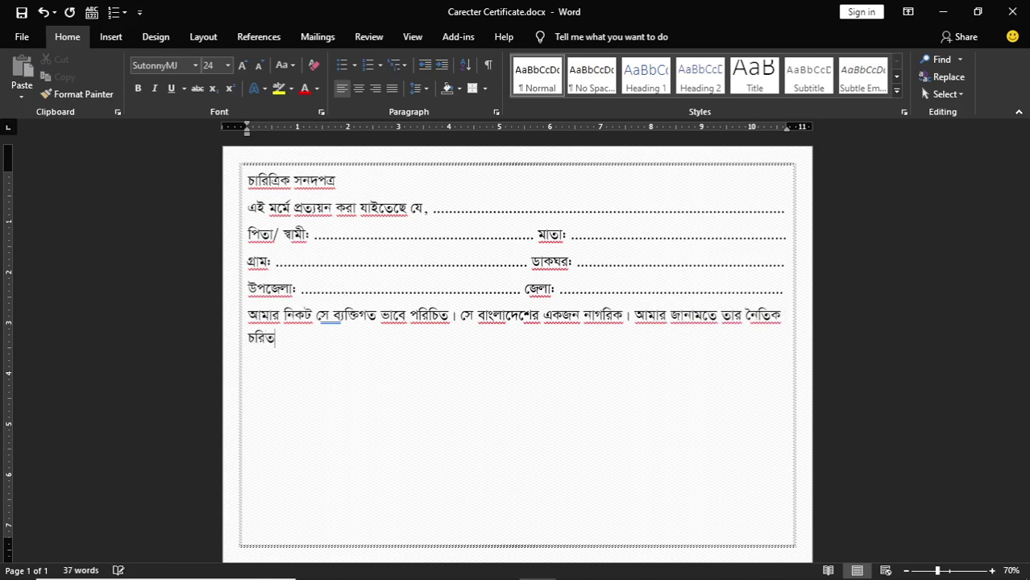
type("fv‡jv")
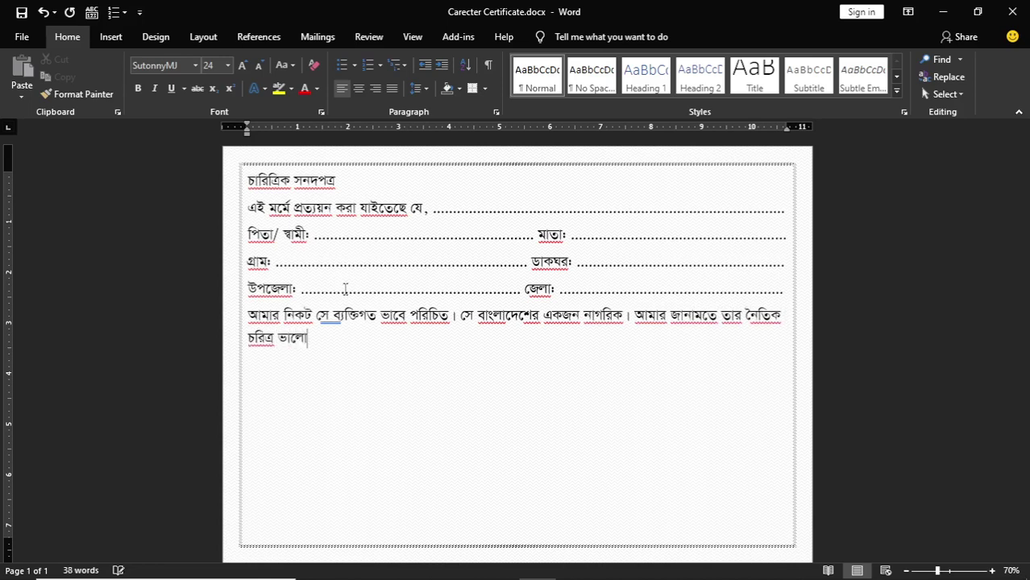
type("|")
key("BackSpace")
key("BackSpace")
Complete the paragraph with the clause about society and state, ending 'সাথে জড়িত নয়।'
type("Ges ‡m")
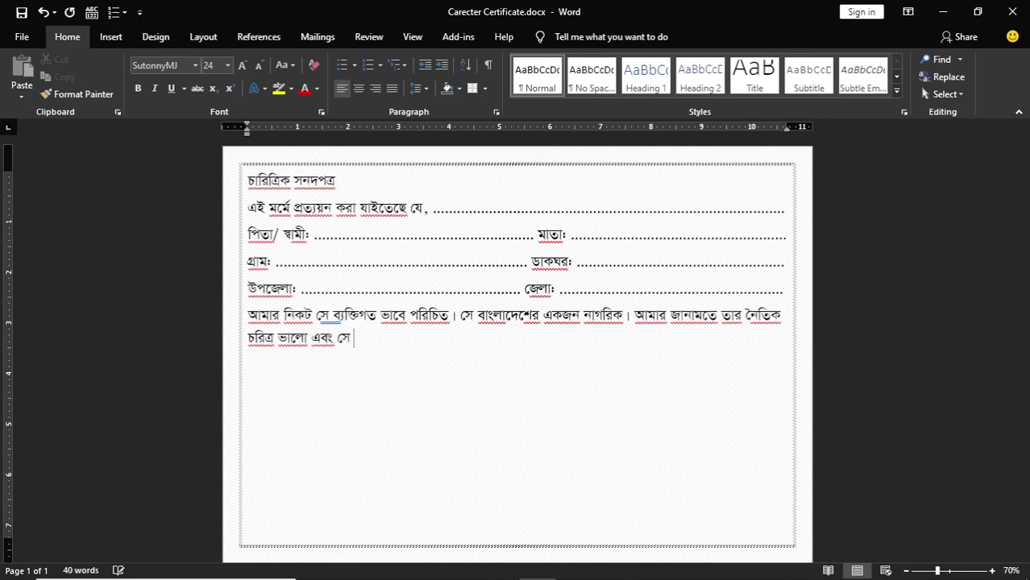
type("mgvR ")
type("wKsev")
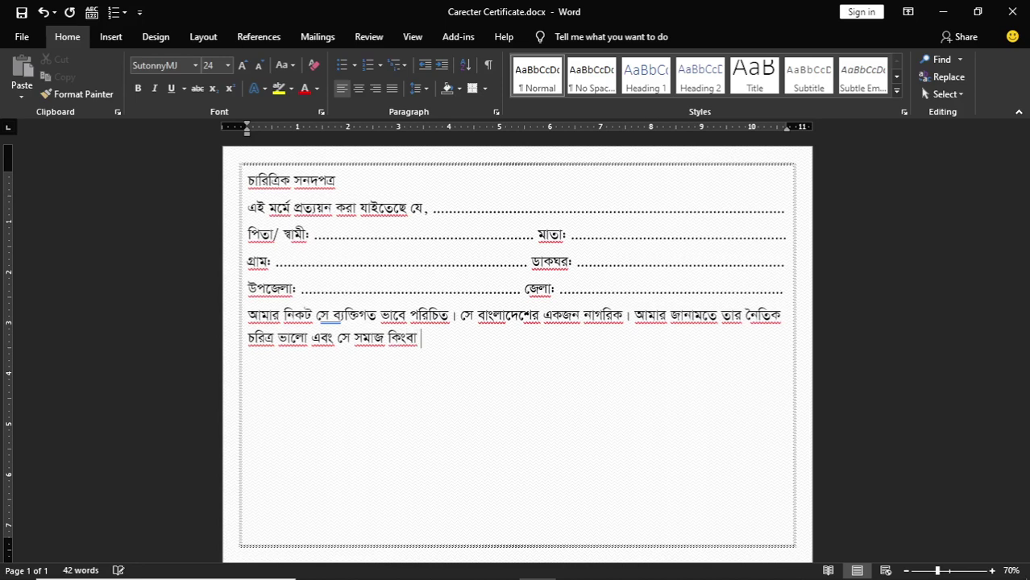
type(" ivl")
type("gt5")
key("BackSpace")
key("BackSpace")
key("BackSpace")
key("BackSpace")
type("vlAg")
key("BackSpace")
key("BackSpace")
key("BackSpace")
type("l")
type("gtz dh")
type("cv")
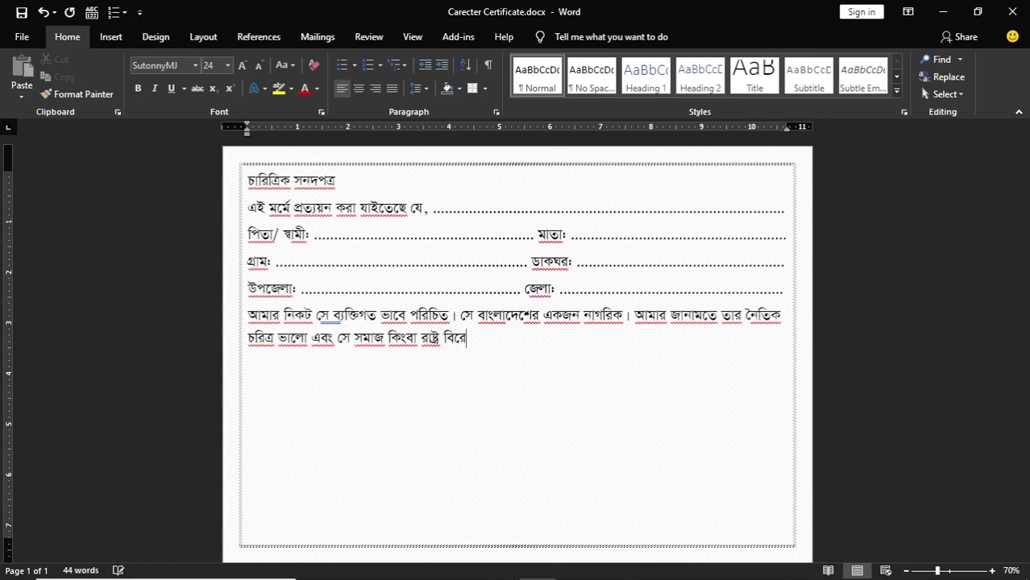
type("fDL ")
type("cjfb jm")
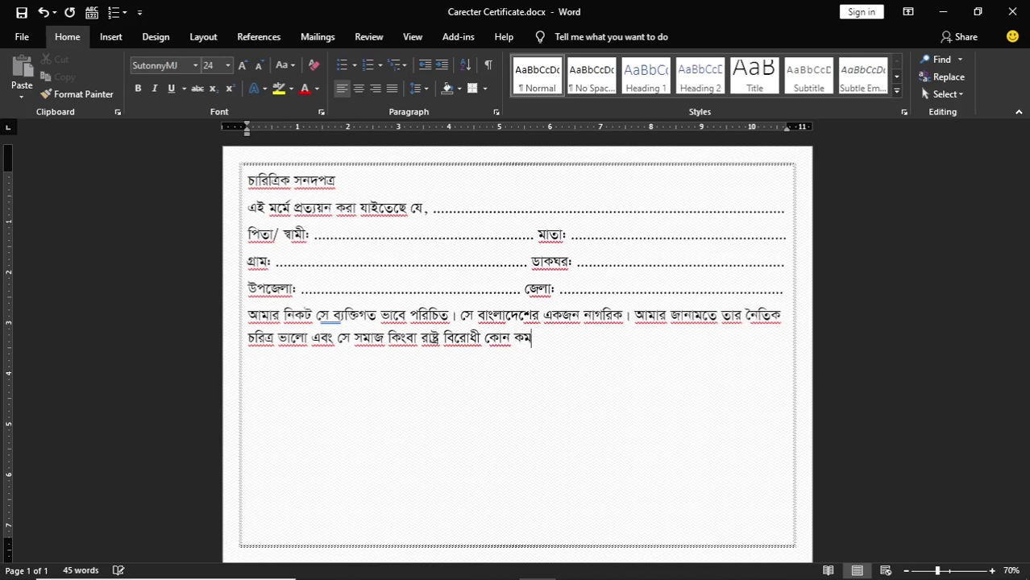
type("jf")
type("cvn")
key("BackSpace")
key("BackSpace")
key("BackSpace")
type("cv")
type("সাথে ")
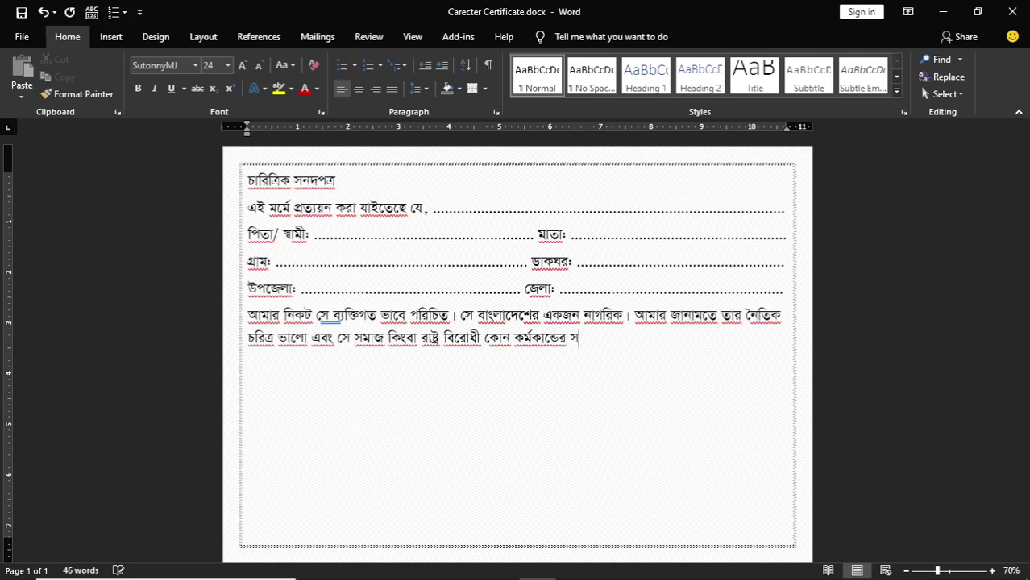
type("জ")
type("ড়িত নয়")
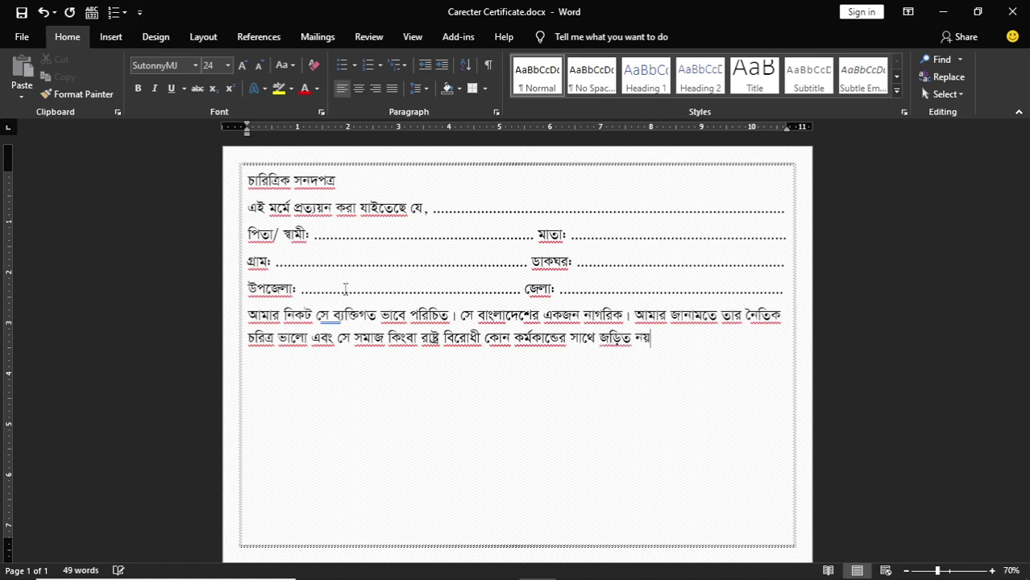
type("।")
key("Return")
key("Return")
Type the closing wish 'আমি তার জীবনের সার্বিক সাফল্য এবং মঙ্গল কামনা করি ।'
type("আমি ")
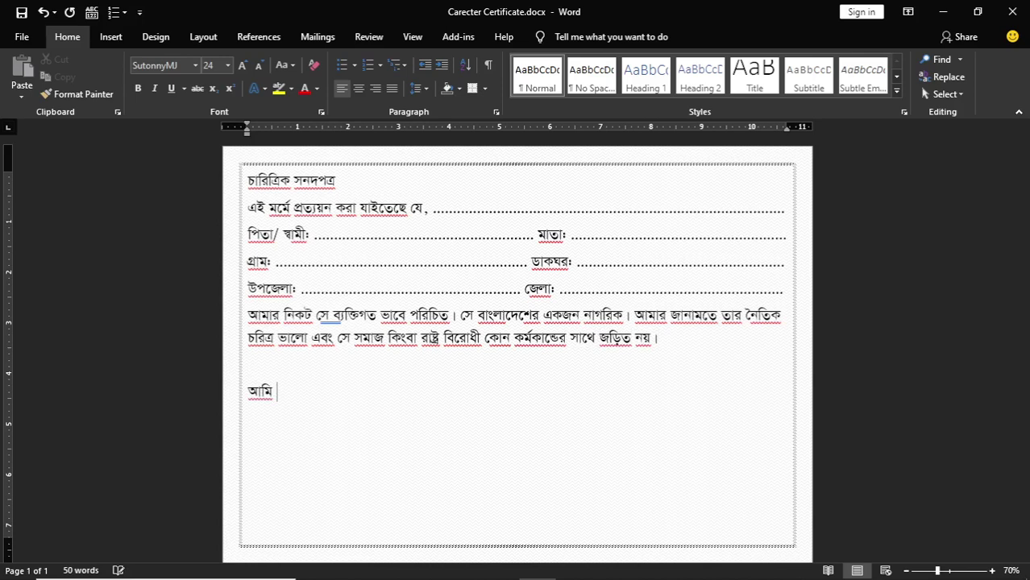
type("তার জী")
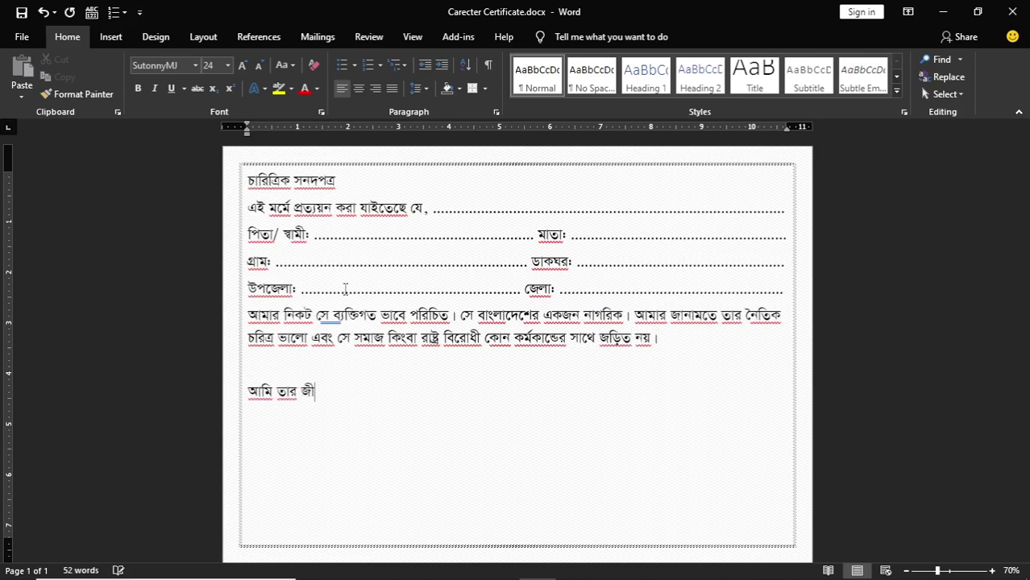
type("কব")
key("BackSpace")
key("BackSpace")
type("ব")
type("নের স")
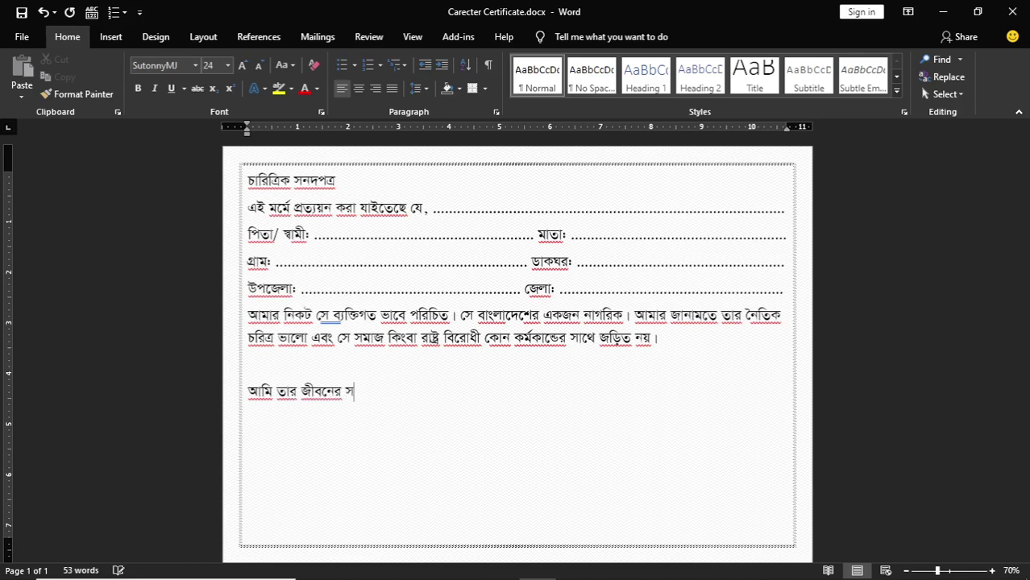
type("ার্বিক ")
type("সাফ")
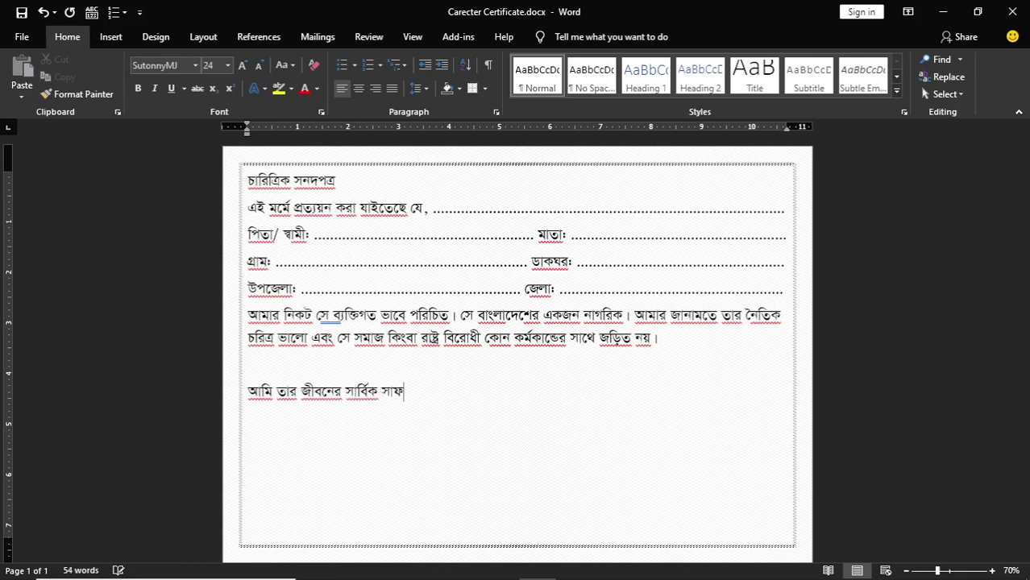
type("ল্য ")
type("এবং মঙ্")
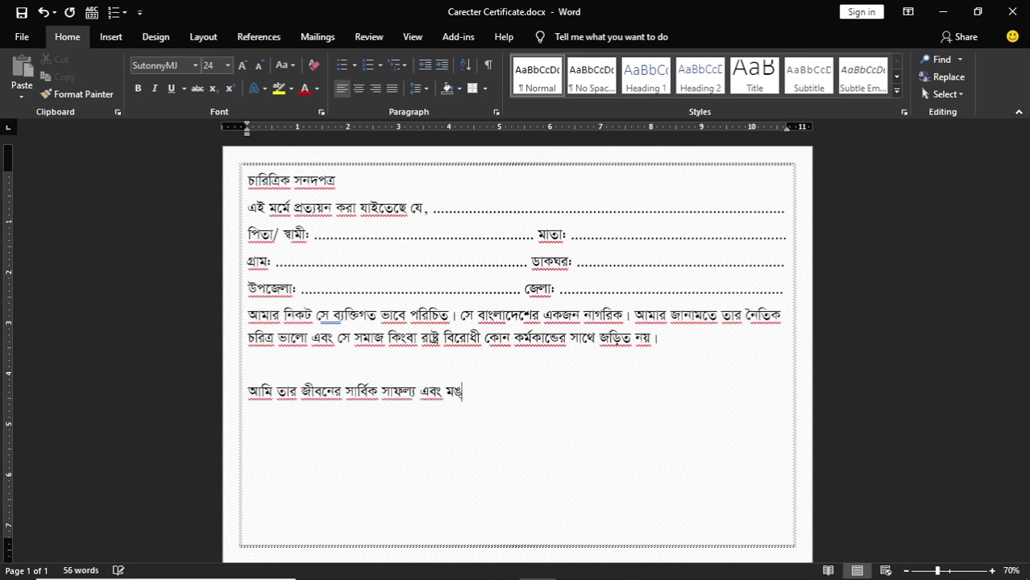
type("গল কা")
type("মনা ক")
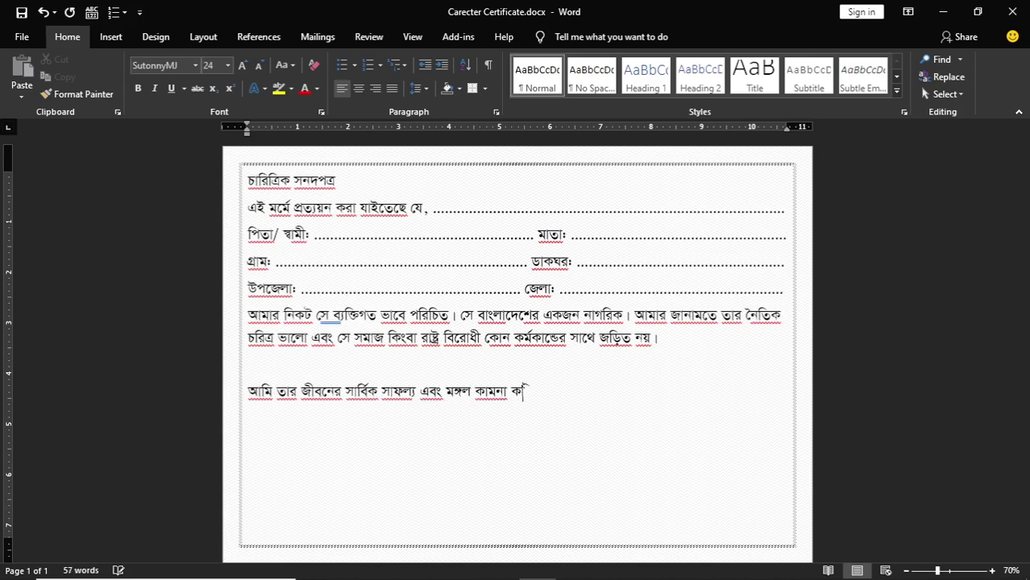
type("রি ।")
Center the title চারিত্রিক সনদপত্র, enlarge it to 44 pt, and give it a double underline
left_click_drag(368, 177, 246, 180)
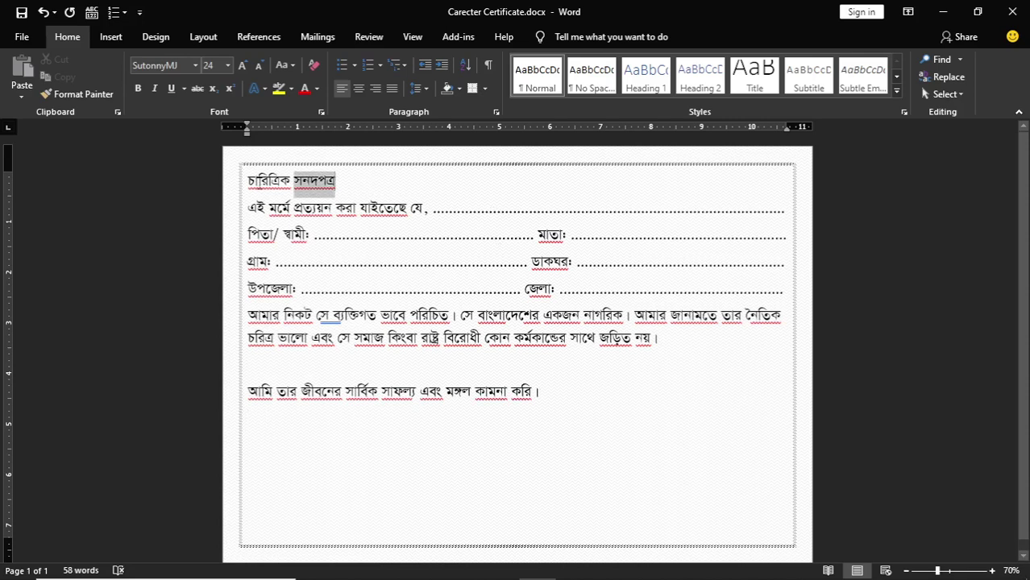
left_click(359, 90)
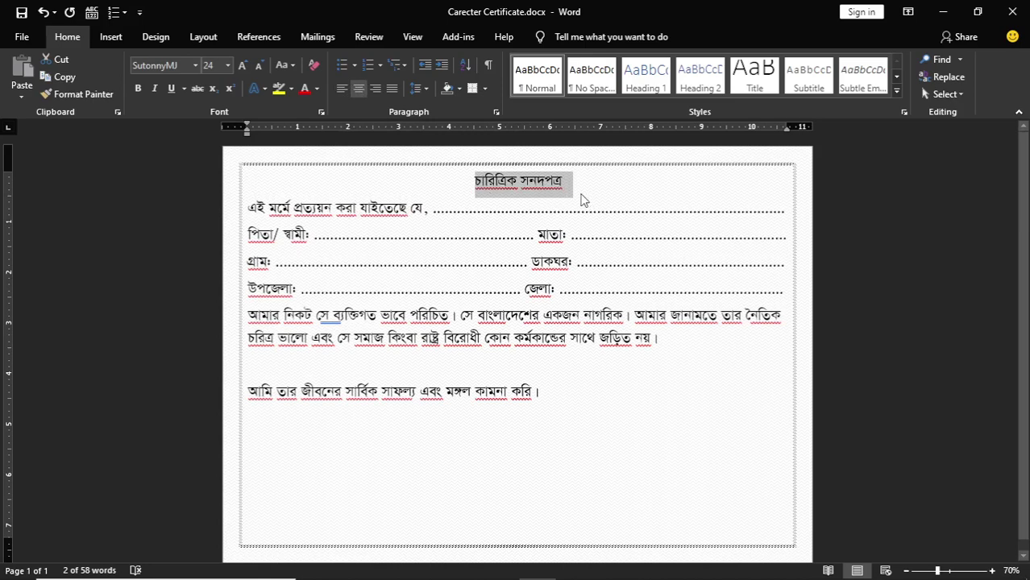
key("ctrl+bracketright")
key("ctrl+bracketright")
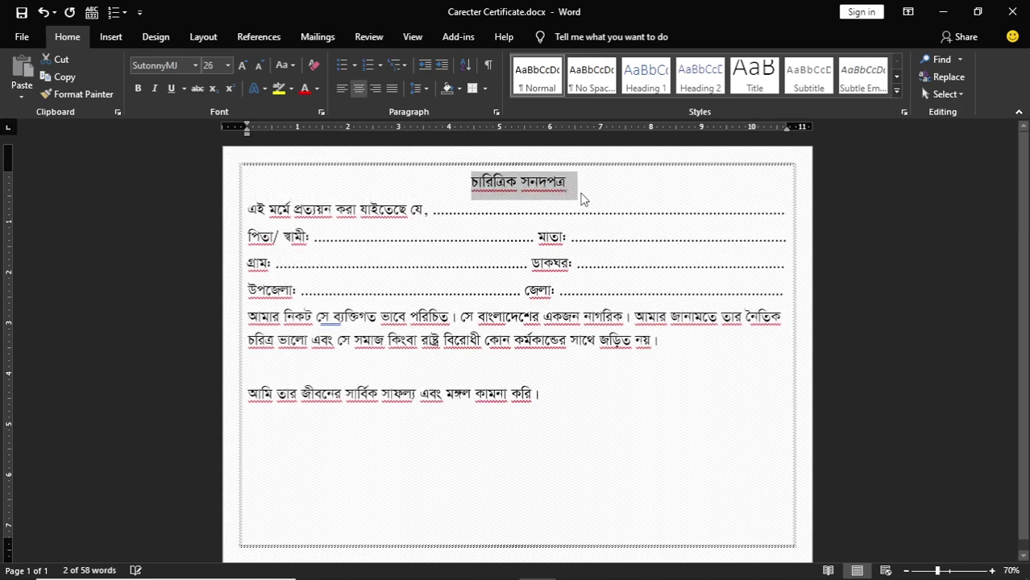
key("ctrl+bracketright")
key("ctrl+bracketright")
key("ctrl+bracketright")
key("ctrl+bracketright")
key("ctrl+bracketright")
key("ctrl+bracketright")
key("ctrl+bracketright")
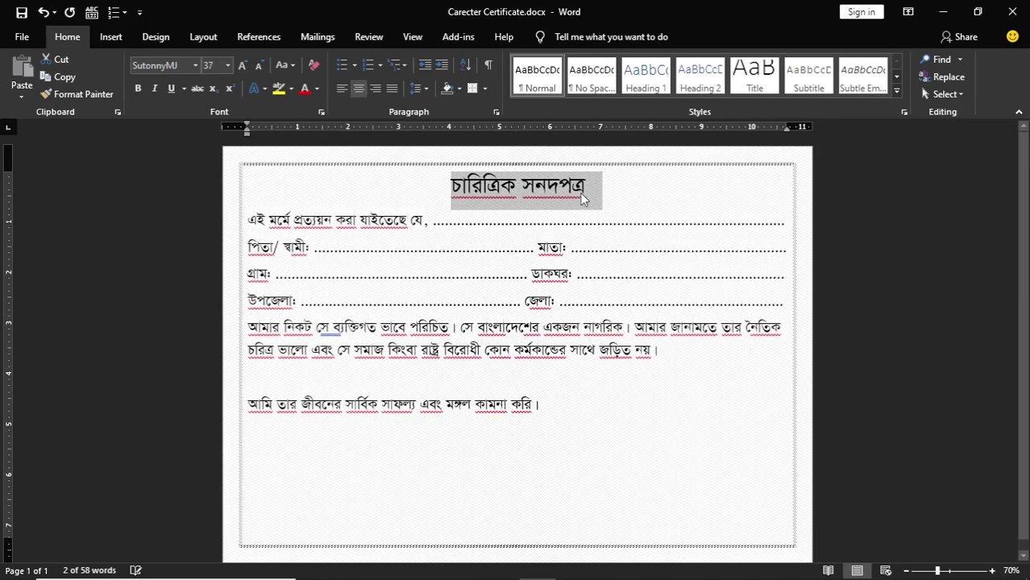
key("ctrl+bracketright")
key("ctrl+bracketright")
key("ctrl+bracketright")
key("ctrl+bracketright")
key("ctrl+bracketright")
key("ctrl+bracketright")
key("ctrl+bracketright")
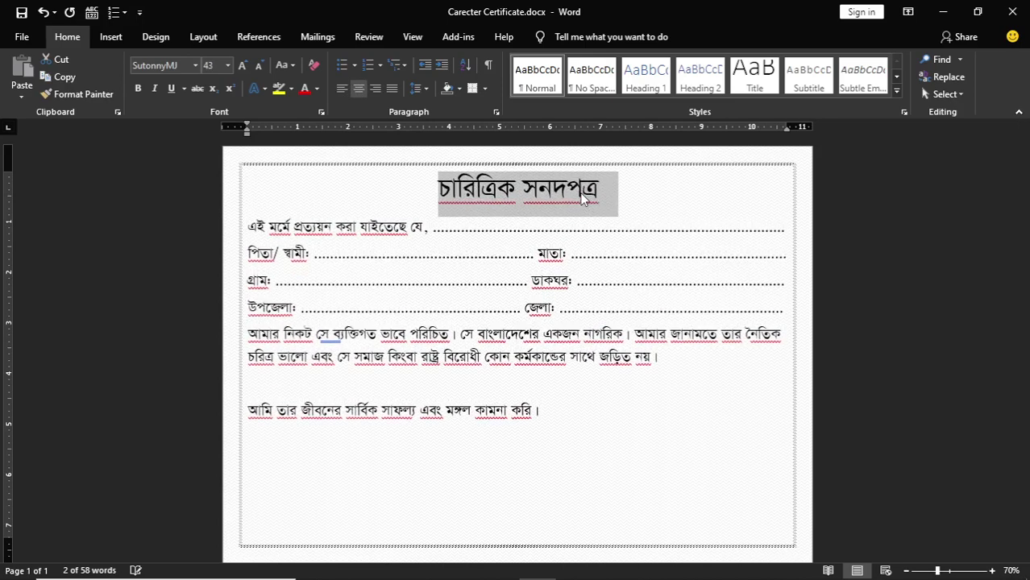
left_click(172, 89)
left_click(183, 88)
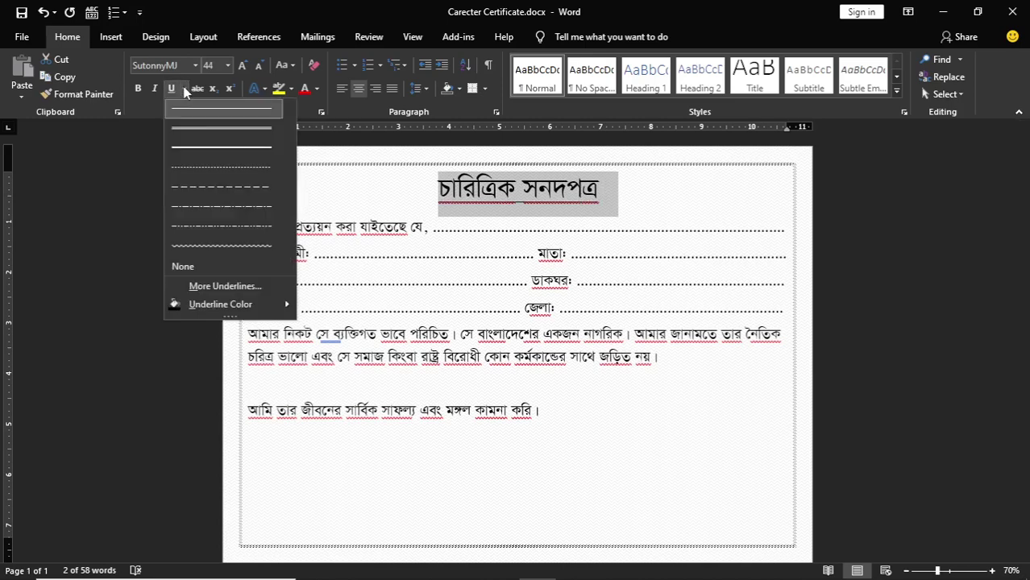
left_click(229, 129)
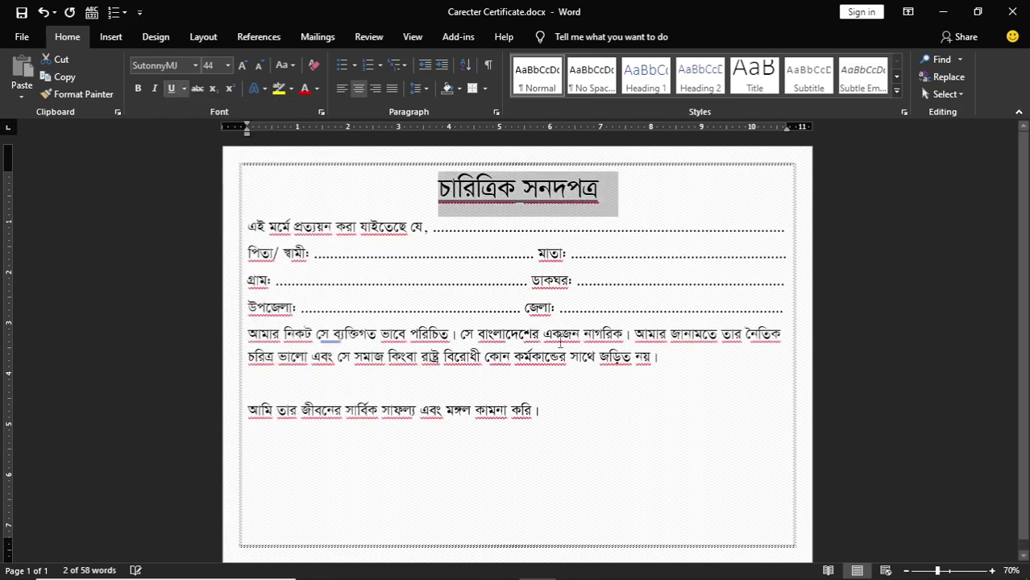
left_click(564, 413)
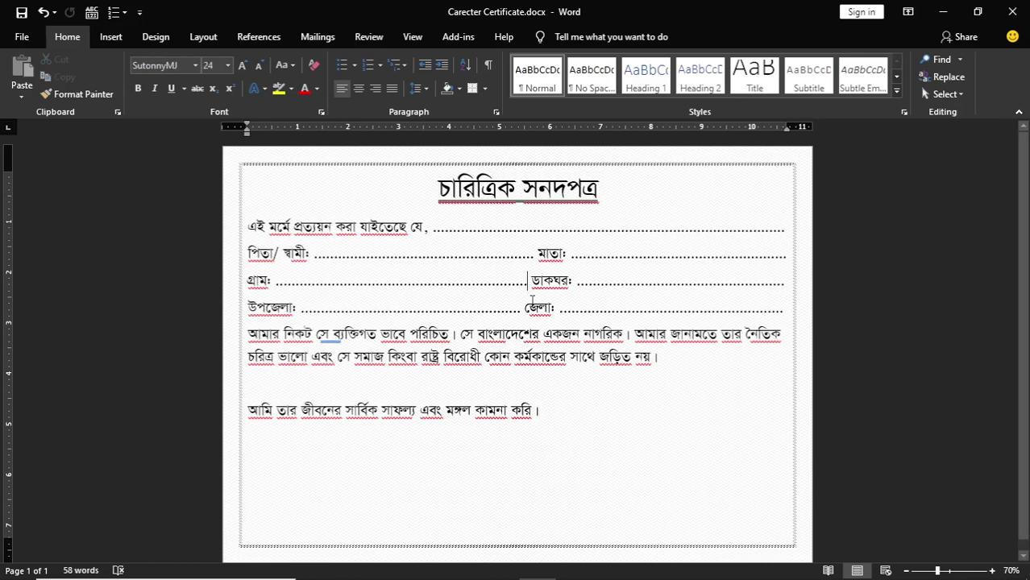
Shorten the গ্রামঃ and উপজেলাঃ dotted blanks so ডাকঘরঃ and জেলাঃ fit within the border
key("ctrl+z")
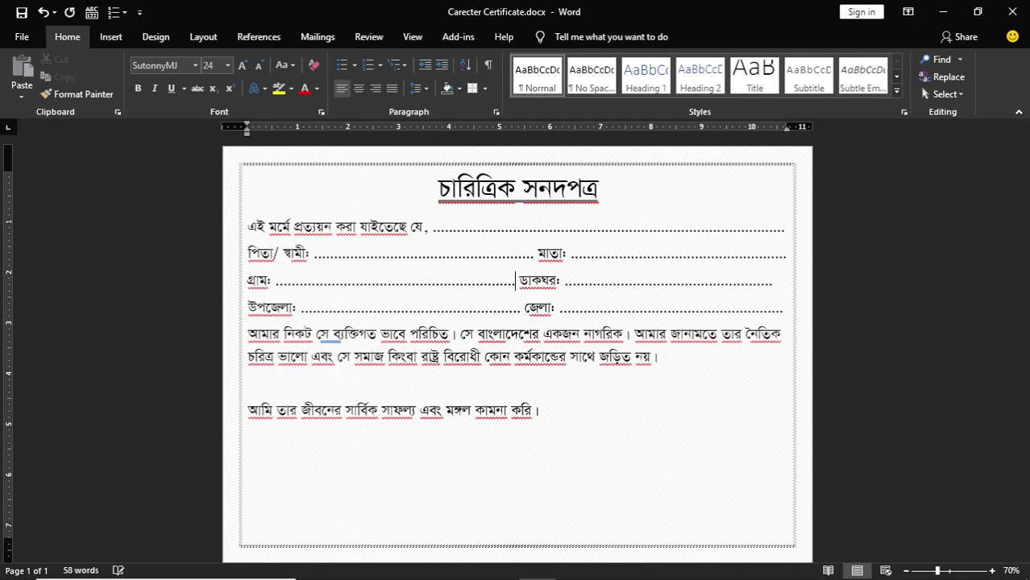
key("ctrl+z")
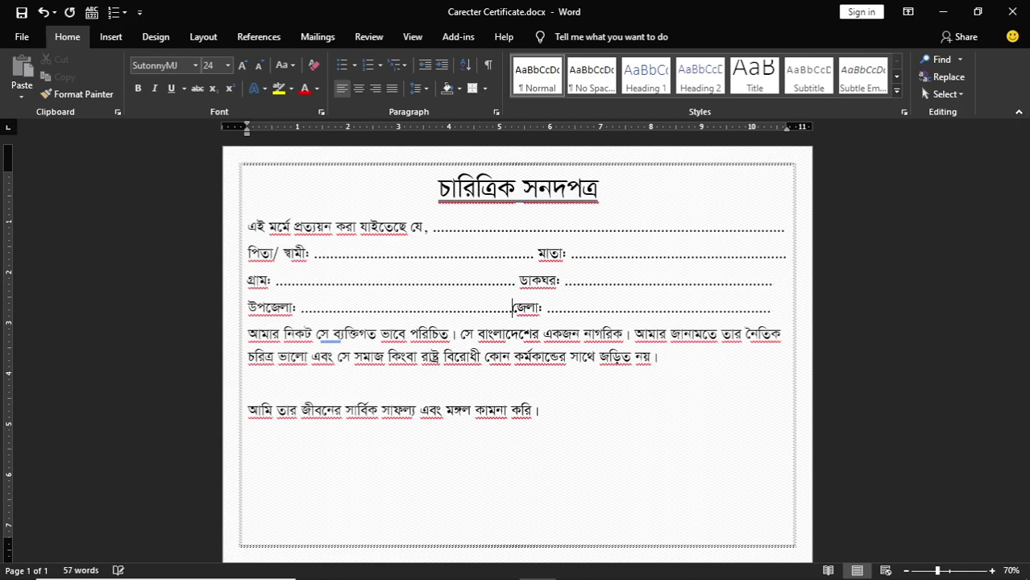
key("ctrl+y")
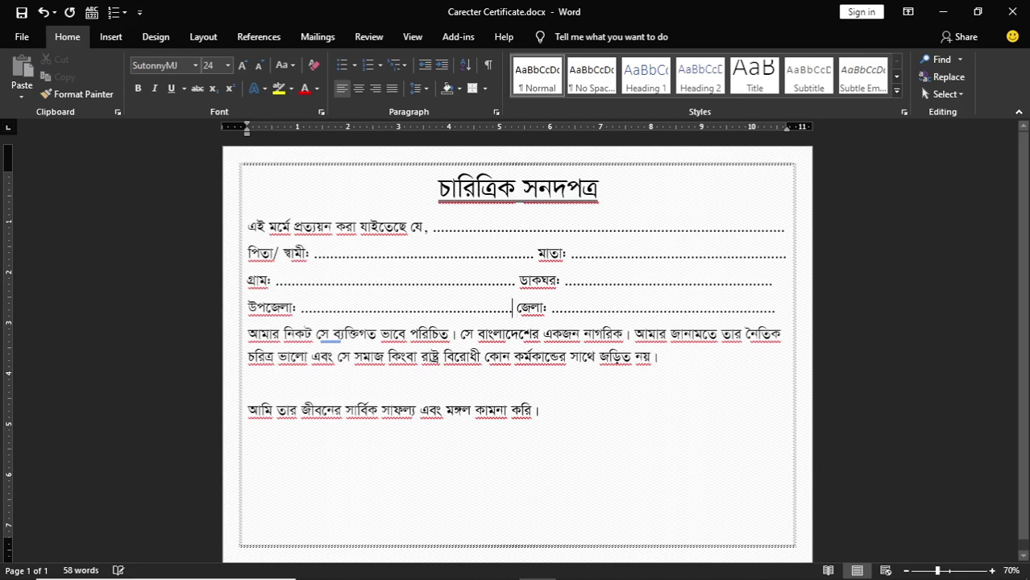
key("ctrl+z")
key("ctrl+y")
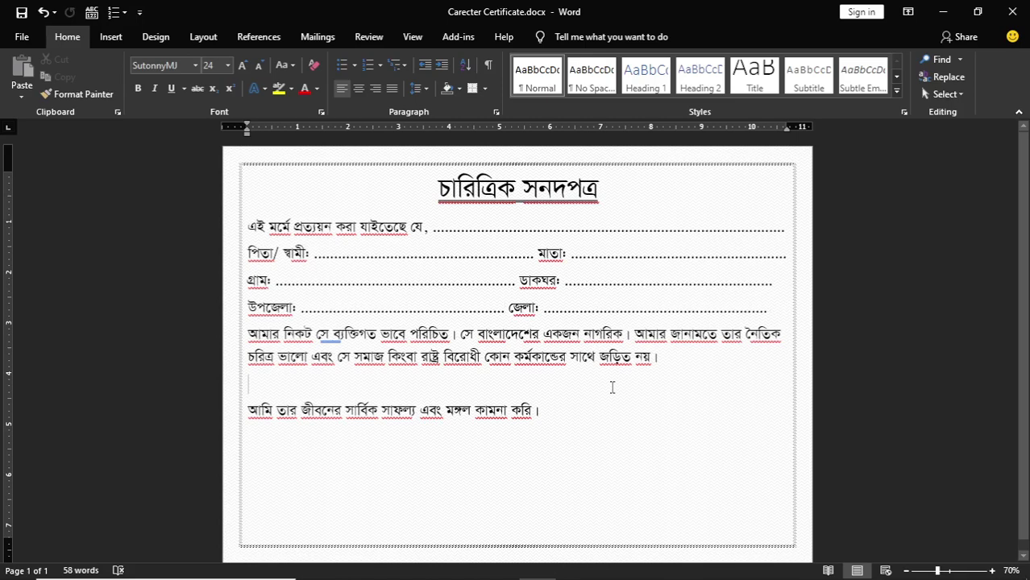